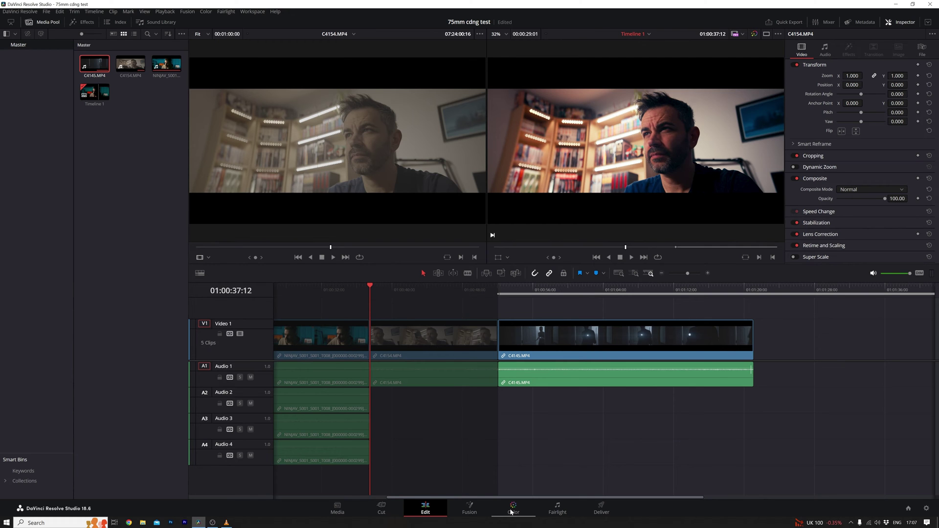
Step: On the Color page, add a serial node after the HSI node and apply the Halation effect to it
{"action": "left_click", "coordinate": [512, 509]}
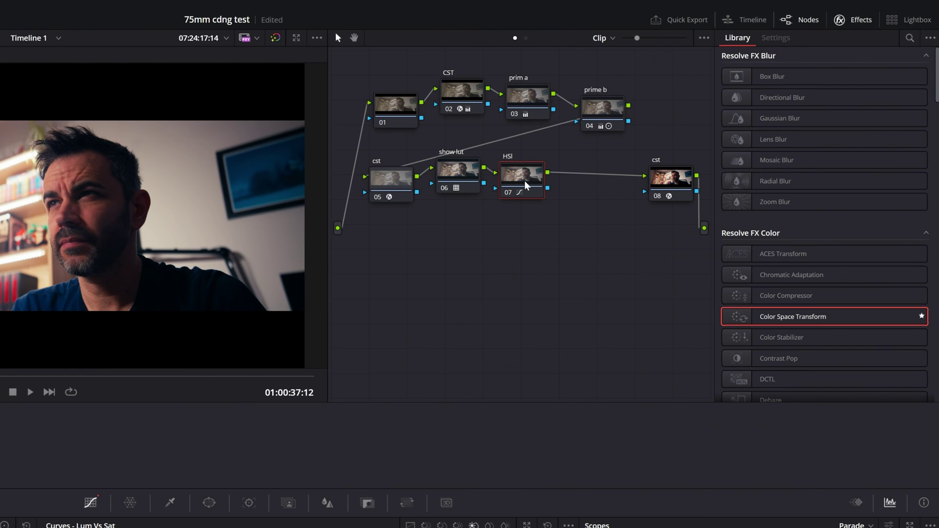
{"action": "key", "text": "alt+s"}
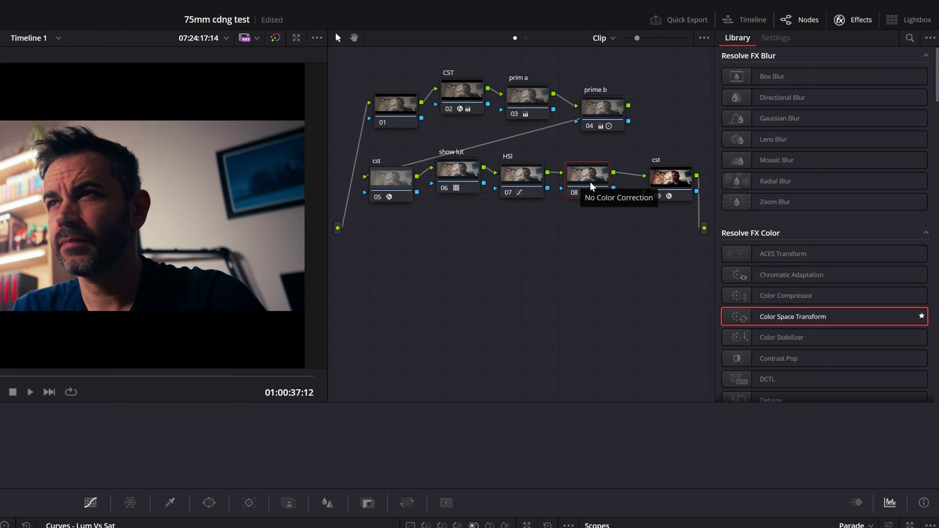
{"action": "left_click", "coordinate": [909, 38]}
{"action": "type", "text": "hala"}
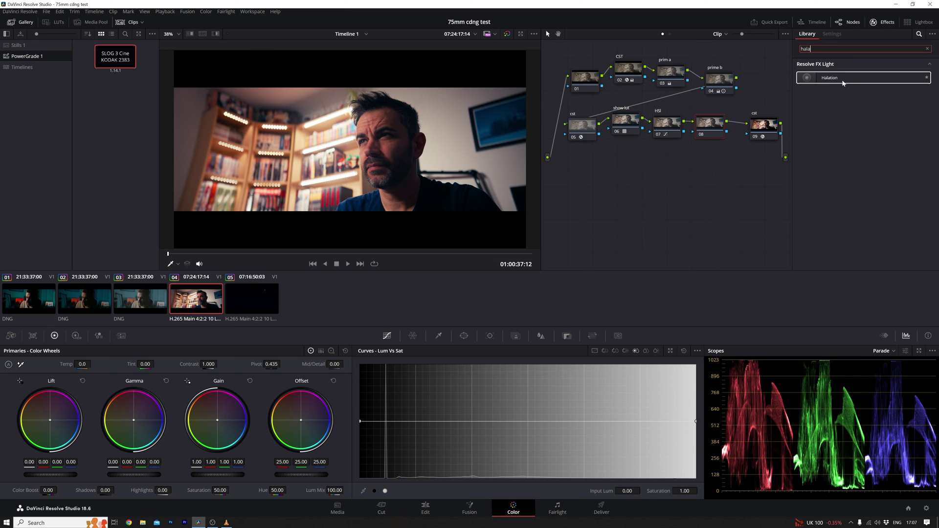
{"action": "left_click_drag", "start_coordinate": [772, 105], "coordinate": [616, 177]}
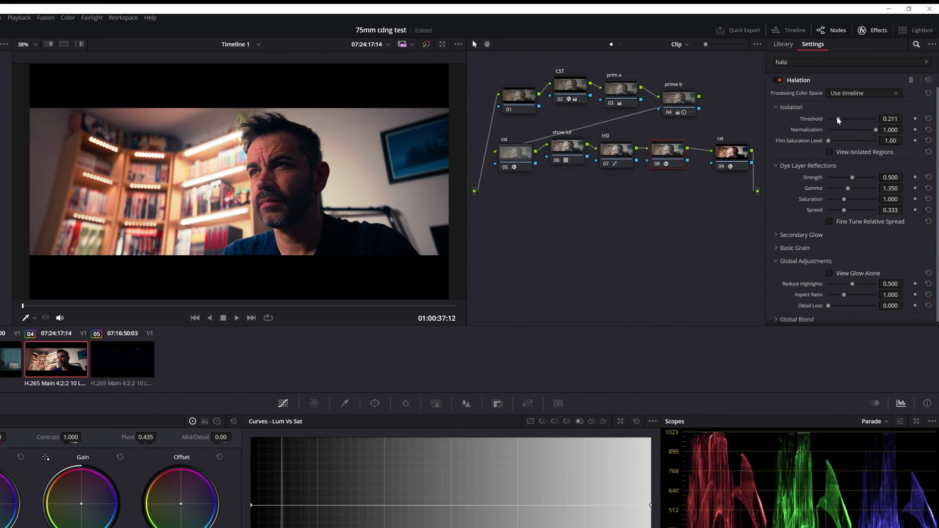
Step: Set the Halation threshold to about 0.248 and Secondary Glow strength to about 0.312, and adjust the Secondary Glow spread
{"action": "left_click_drag", "start_coordinate": [853, 97], "coordinate": [841, 120]}
{"action": "left_click", "coordinate": [776, 234]}
{"action": "mouse_move", "coordinate": [852, 246]}
{"action": "left_mouse_down"}
{"action": "mouse_move", "coordinate": [830, 247]}
{"action": "mouse_move", "coordinate": [842, 248]}
{"action": "left_mouse_up"}
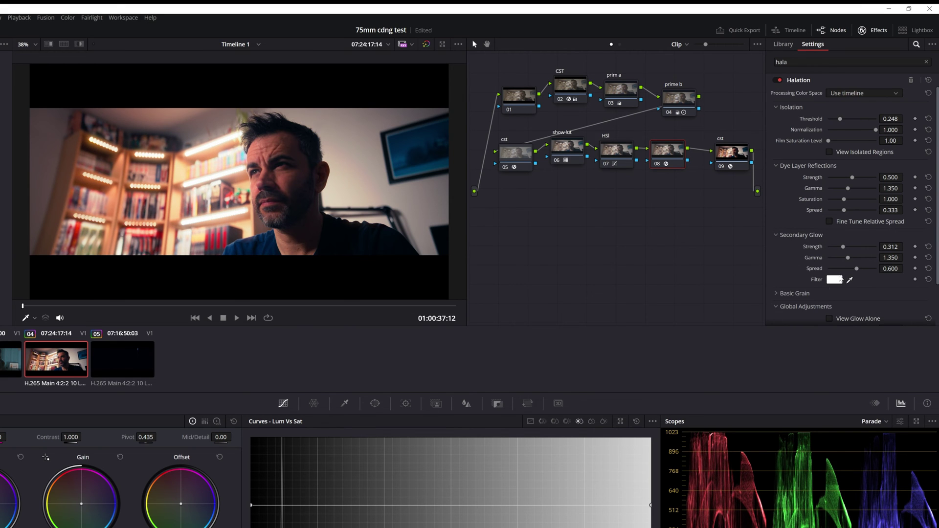
{"action": "left_click_drag", "start_coordinate": [857, 271], "coordinate": [845, 248]}
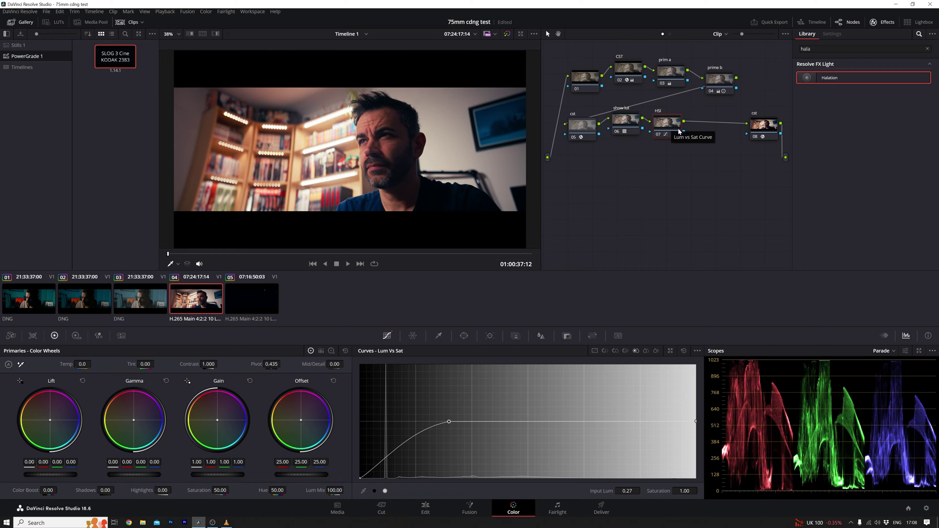
Step: Add a new serial node directly after the HSI node
{"action": "right_click", "coordinate": [678, 130]}
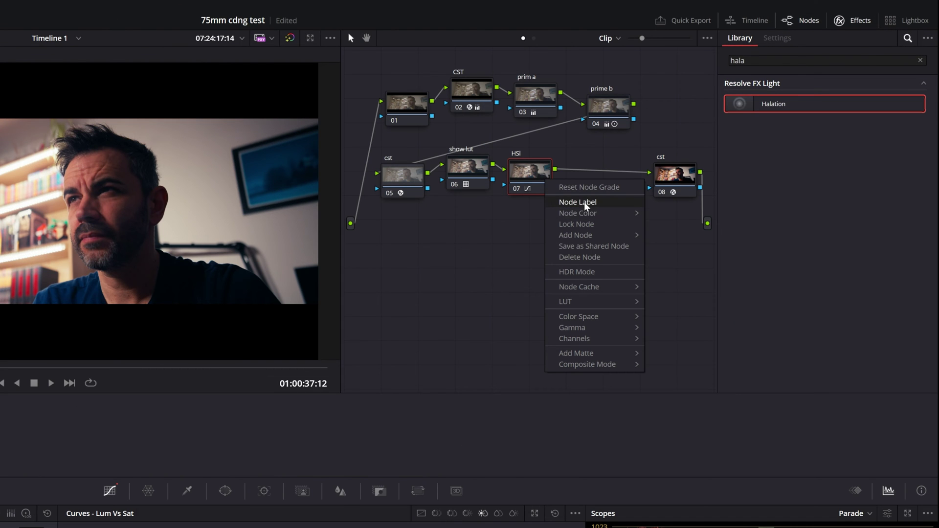
{"action": "mouse_move", "coordinate": [591, 239]}
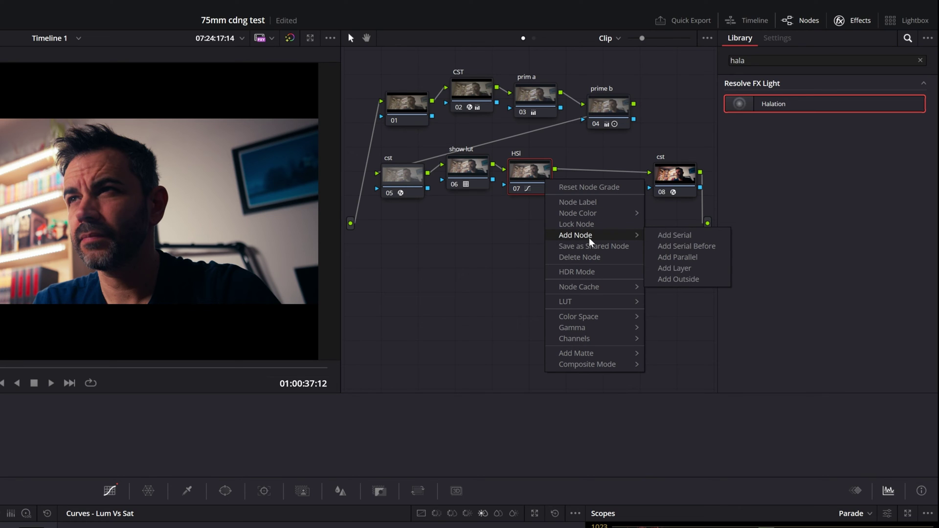
{"action": "left_click", "coordinate": [677, 236]}
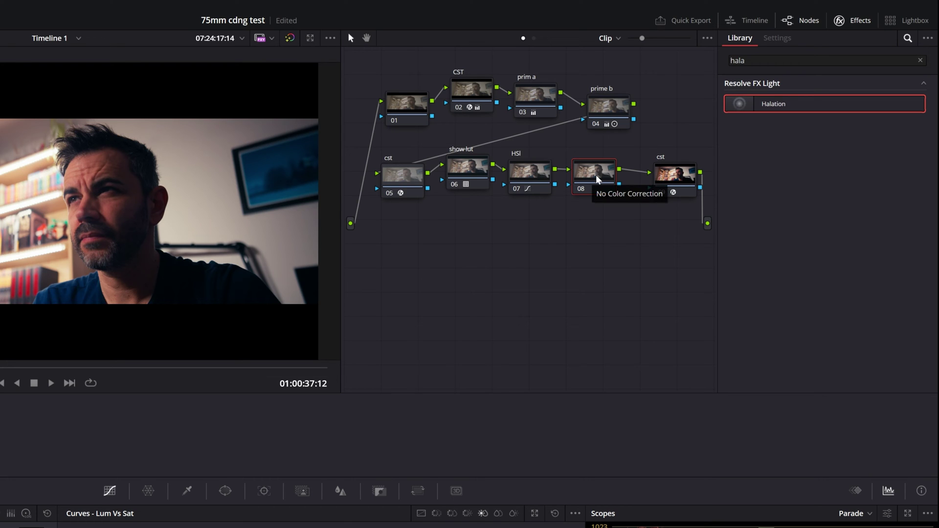
Step: Search the effects library for "glow" and apply the Glow effect to the new node 08
{"action": "left_click", "coordinate": [745, 61]}
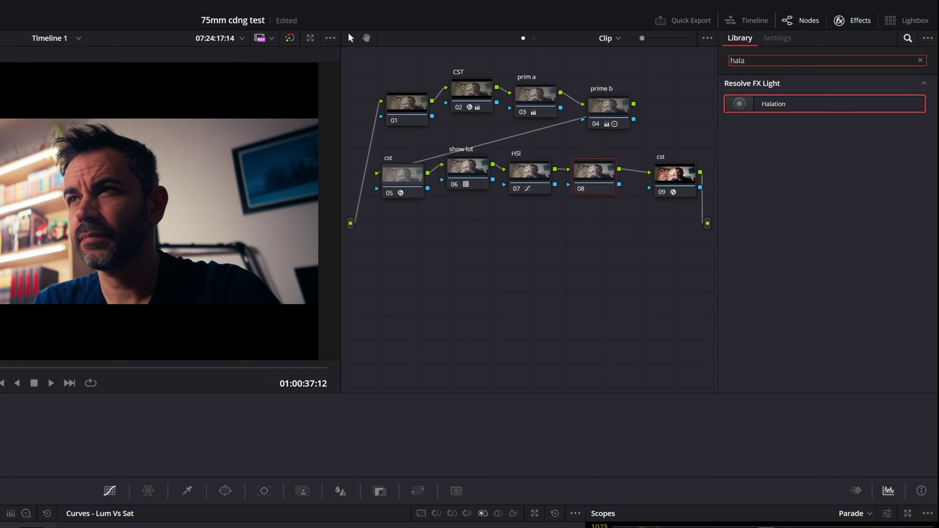
{"action": "key", "text": "BackSpace"}
{"action": "key", "text": "BackSpace"}
{"action": "key", "text": "BackSpace"}
{"action": "key", "text": "BackSpace"}
{"action": "type", "text": "glow"}
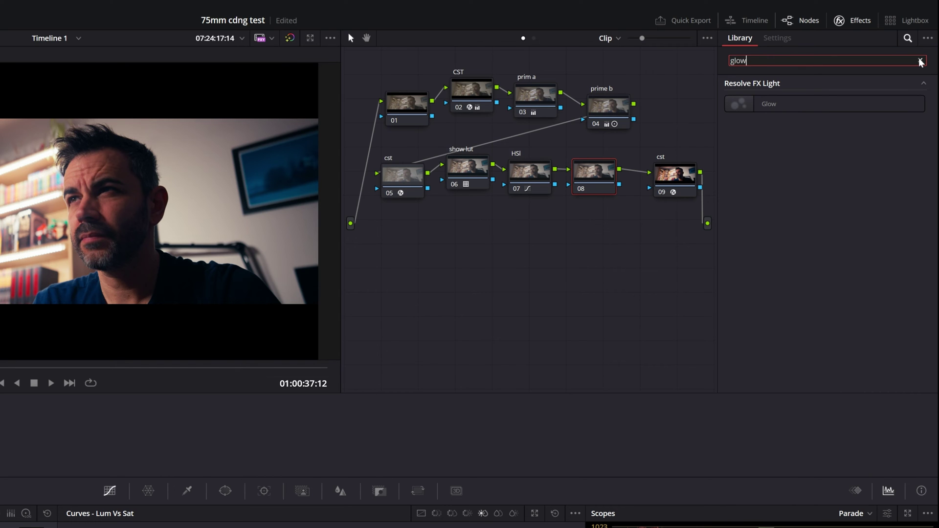
{"action": "left_click_drag", "start_coordinate": [826, 104], "coordinate": [593, 184]}
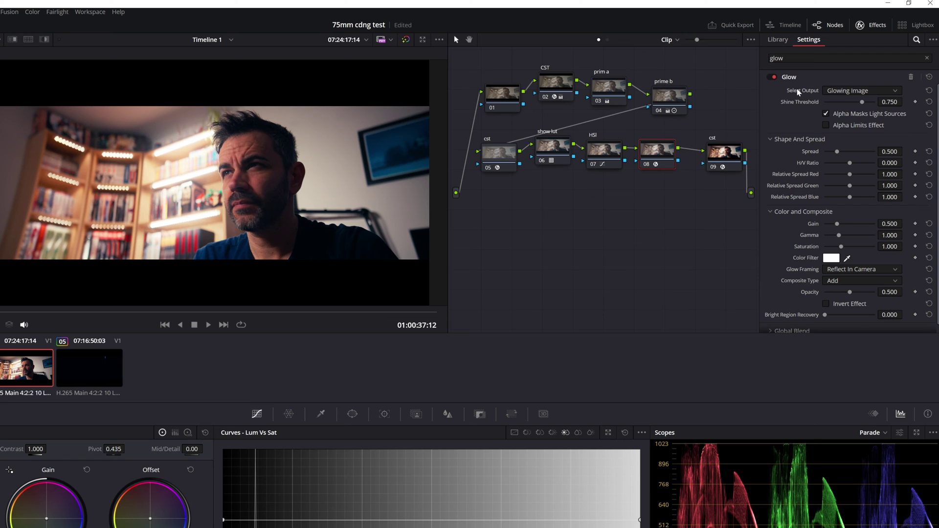
Step: Compare Glow off and on, and set spread to about 0.44, relative red spread 1.064, gain 0.606 and saturation 1.211
{"action": "left_click", "coordinate": [773, 77]}
{"action": "left_click", "coordinate": [773, 77]}
{"action": "mouse_move", "coordinate": [836, 155]}
{"action": "left_mouse_down"}
{"action": "mouse_move", "coordinate": [852, 154]}
{"action": "mouse_move", "coordinate": [838, 153]}
{"action": "left_mouse_up"}
{"action": "left_click_drag", "start_coordinate": [852, 177], "coordinate": [852, 176]}
{"action": "left_click_drag", "start_coordinate": [839, 226], "coordinate": [845, 246]}
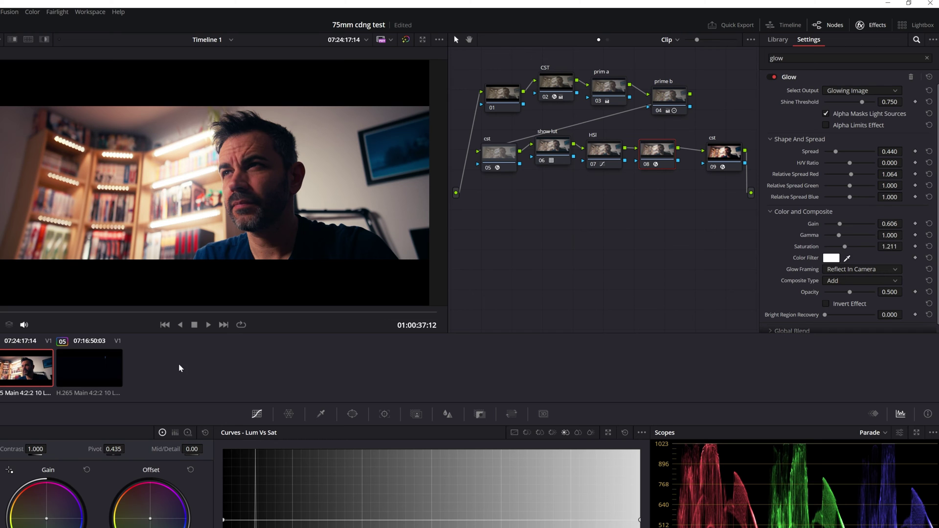
Step: On clip 05, add a serial node after the HSI node and apply the Glow effect to it
{"action": "left_click", "coordinate": [84, 384]}
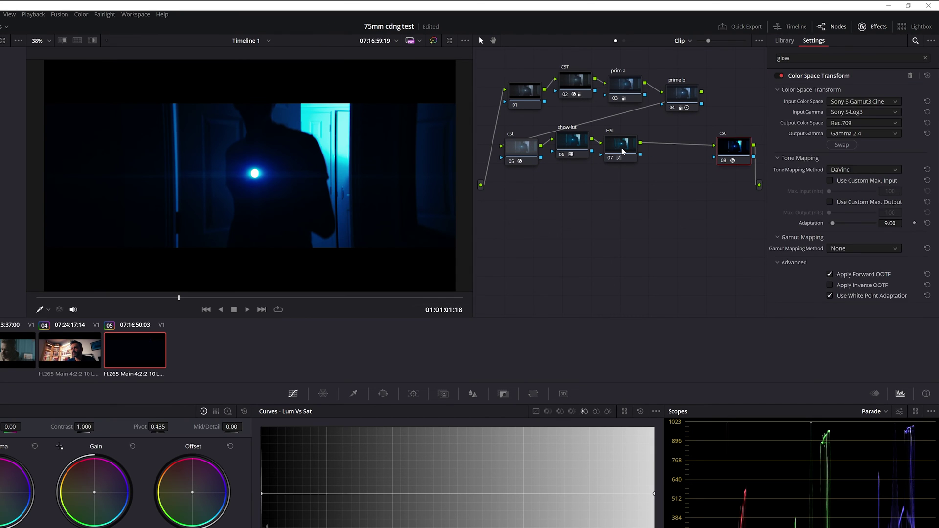
{"action": "left_click", "coordinate": [605, 157]}
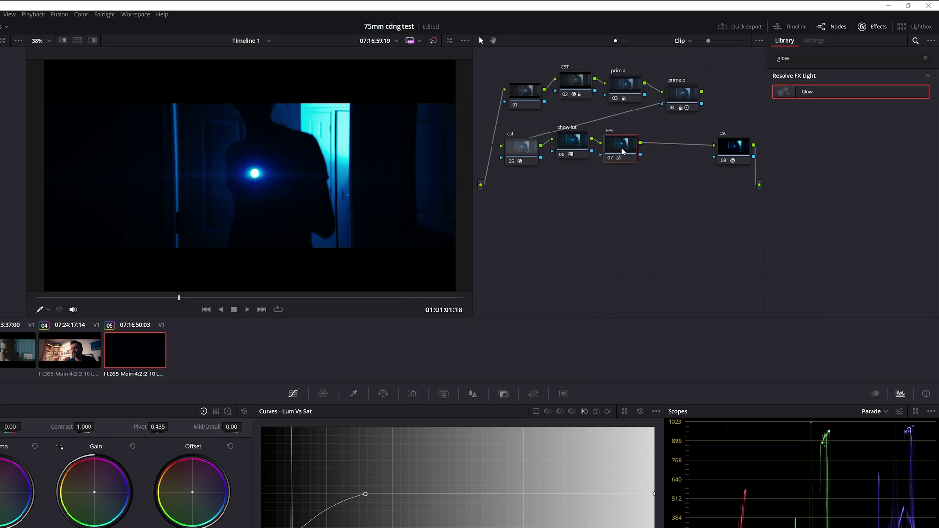
{"action": "key", "text": "alt+s"}
{"action": "left_click_drag", "start_coordinate": [806, 96], "coordinate": [674, 158]}
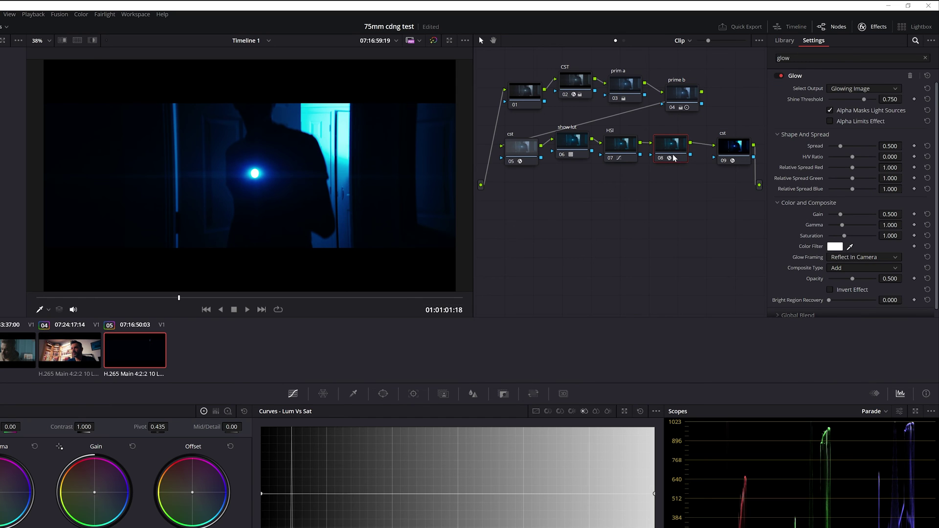
Step: Compare clip 05 without and with Glow, and set spread to about 1.174, shine threshold to 0.147 and gain to 0.55
{"action": "left_click", "coordinate": [781, 76]}
{"action": "left_click", "coordinate": [781, 76]}
{"action": "left_click_drag", "start_coordinate": [841, 147], "coordinate": [856, 147]}
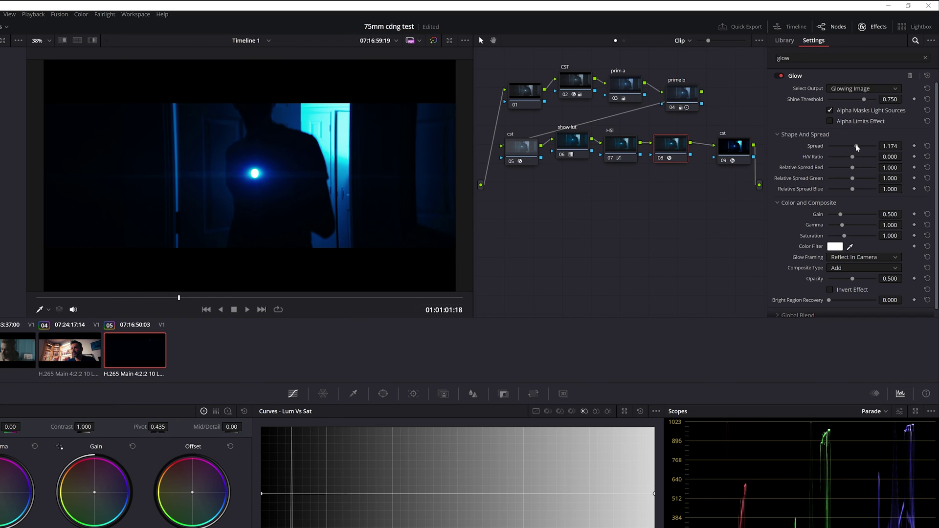
{"action": "left_click_drag", "start_coordinate": [864, 100], "coordinate": [836, 100]}
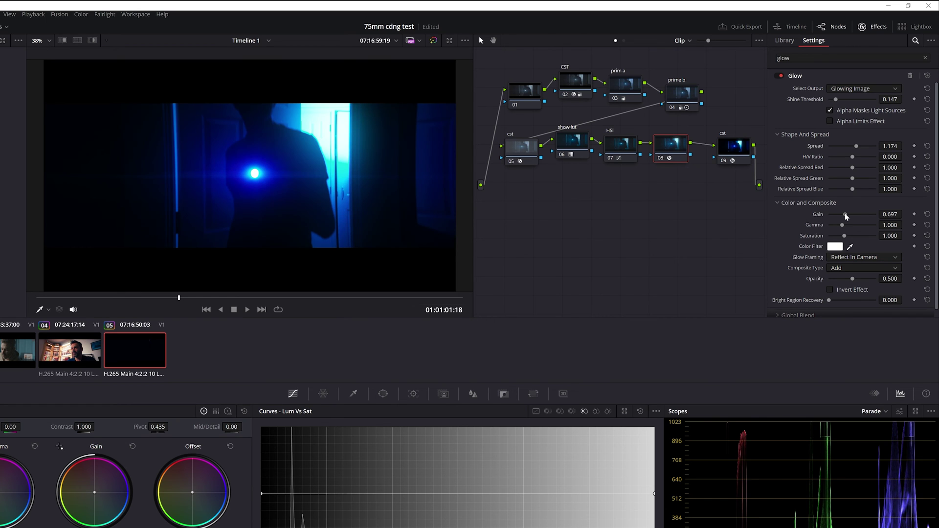
{"action": "left_click_drag", "start_coordinate": [840, 214], "coordinate": [842, 215]}
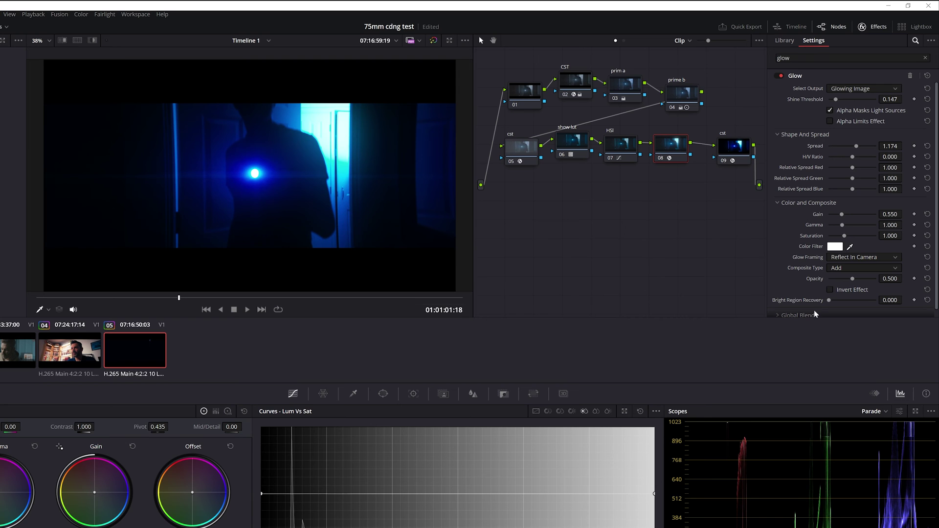
Step: Compare clip 05 with Glow disabled and enabled, and play back part of the clip to review the effect
{"action": "left_click", "coordinate": [780, 76]}
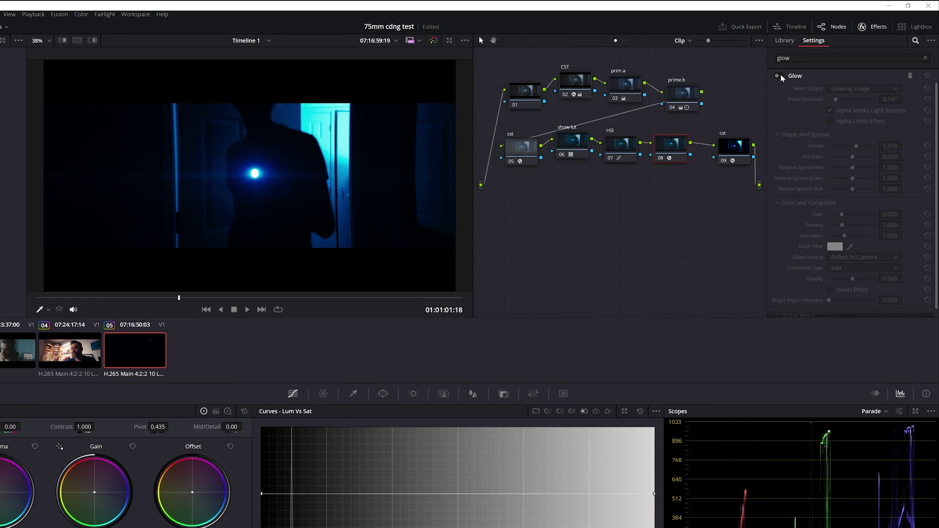
{"action": "left_click", "coordinate": [781, 77]}
{"action": "left_click", "coordinate": [781, 76]}
{"action": "left_click", "coordinate": [781, 76]}
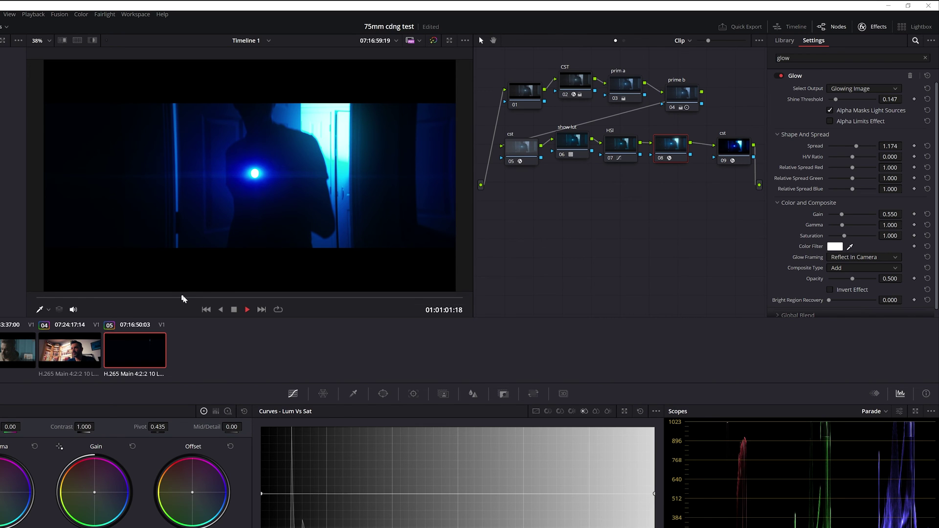
{"action": "key", "text": "space"}
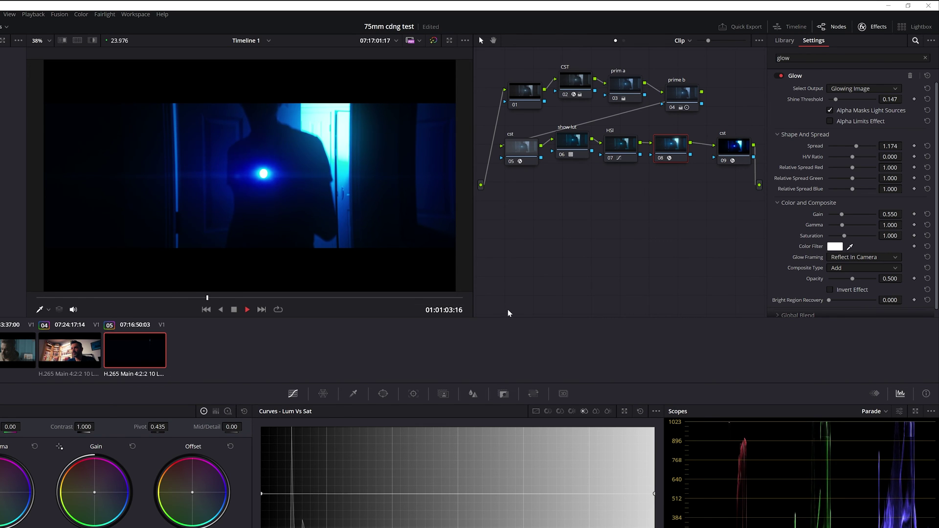
{"action": "key", "text": "space"}
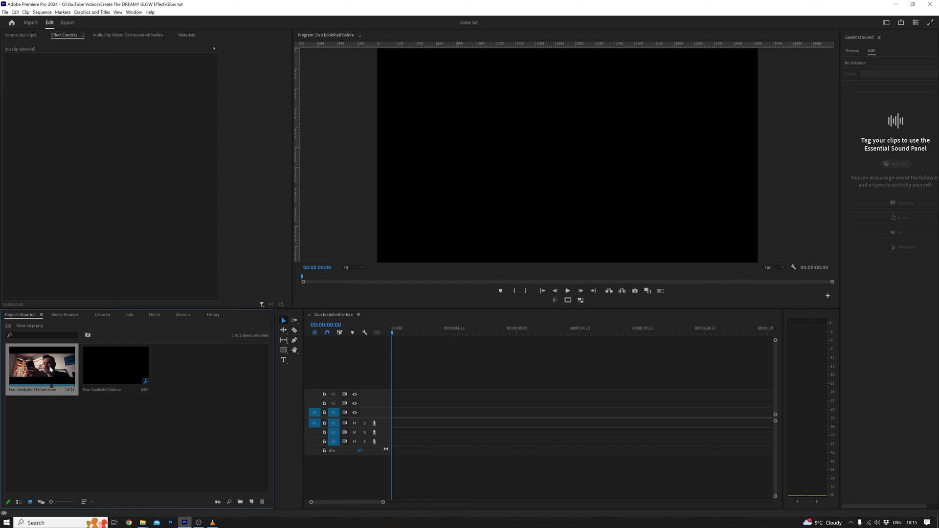
Step: Switch to Premiere Pro, place the bookshelf clip at the start of track V1, and duplicate it directly above on V2
{"action": "left_click_drag", "start_coordinate": [40, 370], "coordinate": [397, 415]}
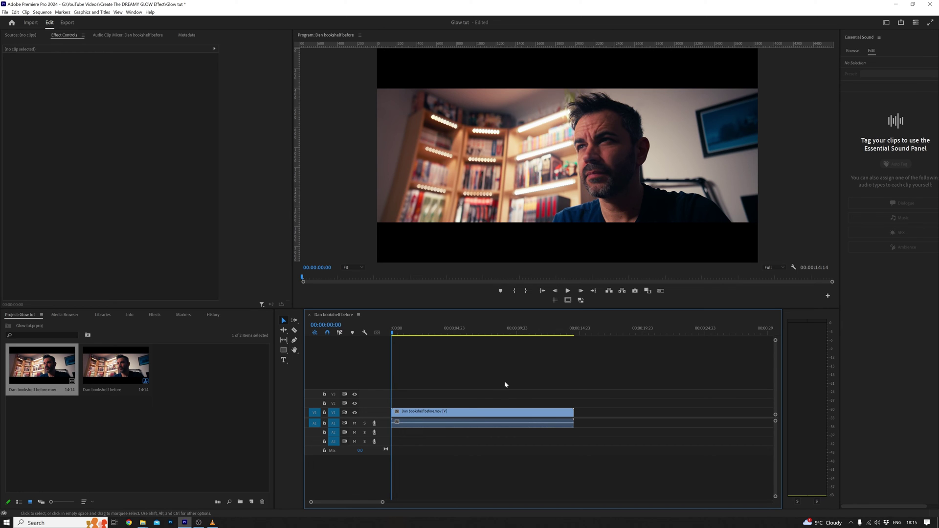
{"action": "left_click", "coordinate": [472, 332]}
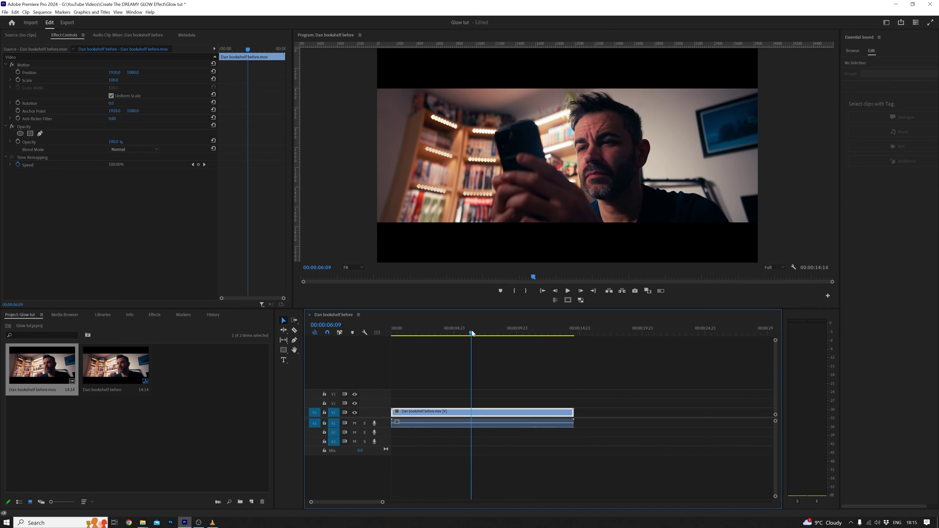
{"action": "left_click_drag", "start_coordinate": [472, 333], "coordinate": [440, 336]}
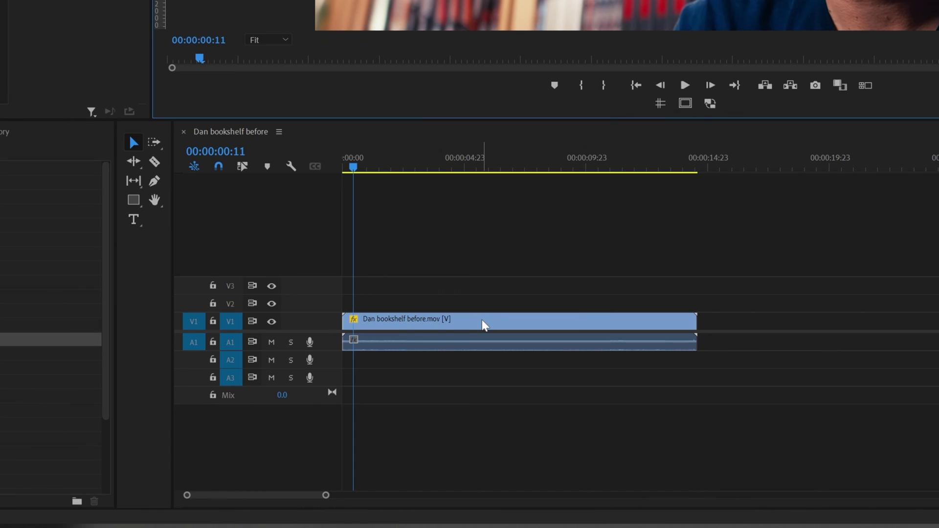
{"action": "mouse_move", "coordinate": [484, 325]}
{"action": "left_mouse_down"}
{"action": "mouse_move", "coordinate": [488, 310]}
{"action": "mouse_move", "coordinate": [479, 308]}
{"action": "left_mouse_up"}
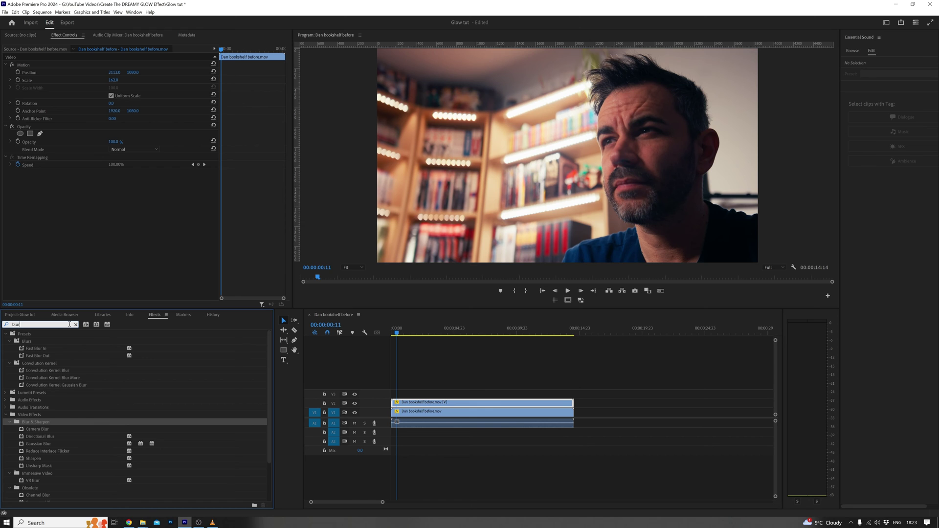
Step: Search the effects for "luma" and apply Luma Key to the duplicate clip on V2
{"action": "left_click", "coordinate": [76, 325]}
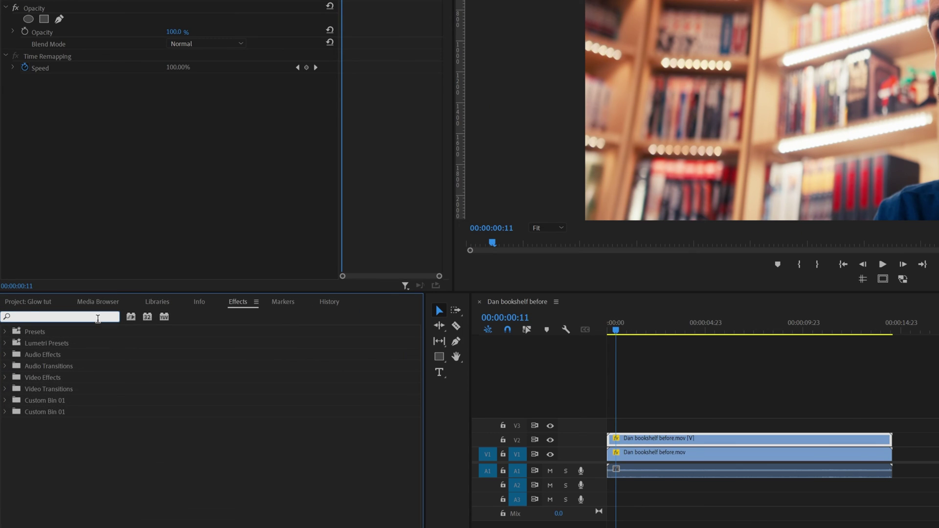
{"action": "type", "text": "lum"}
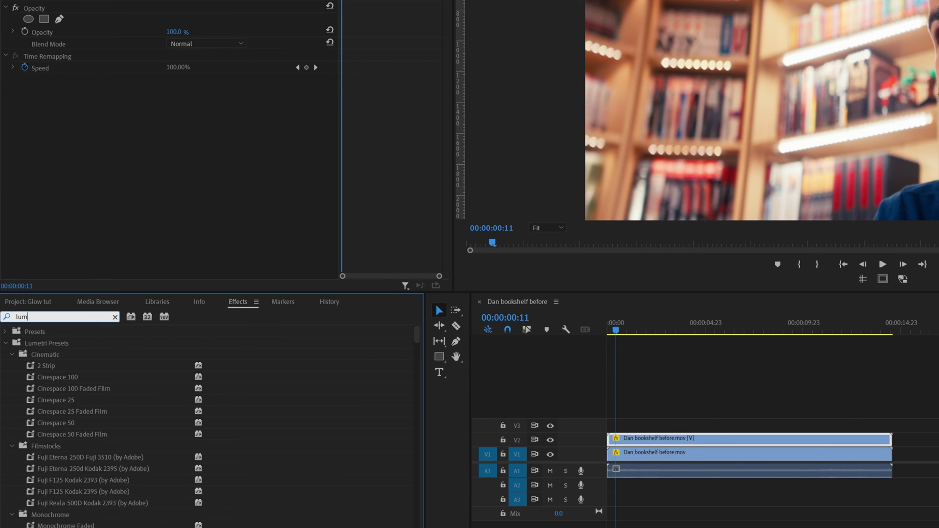
{"action": "type", "text": "a"}
{"action": "left_click_drag", "start_coordinate": [53, 401], "coordinate": [729, 438]}
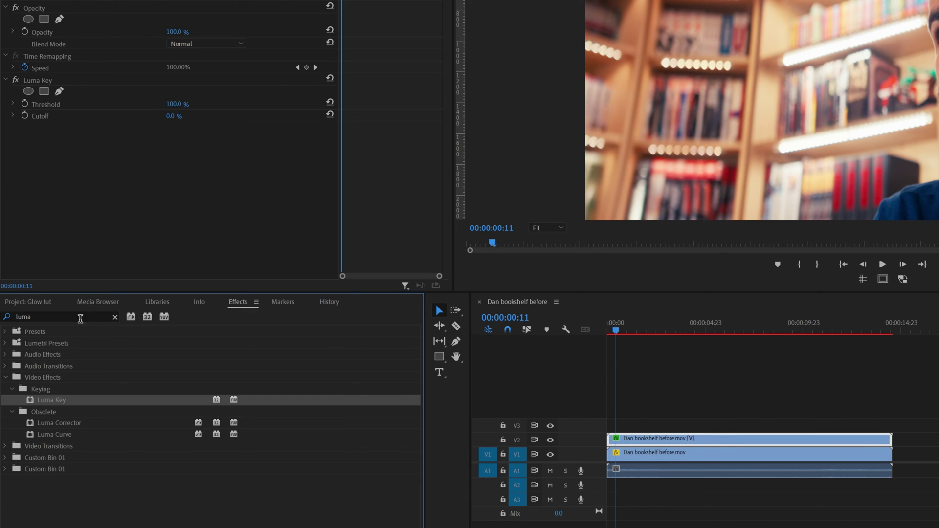
Step: Search the effects for "blur" and apply Gaussian Blur to the V2 clip
{"action": "left_click", "coordinate": [116, 317]}
{"action": "left_click", "coordinate": [85, 318]}
{"action": "type", "text": "blur"}
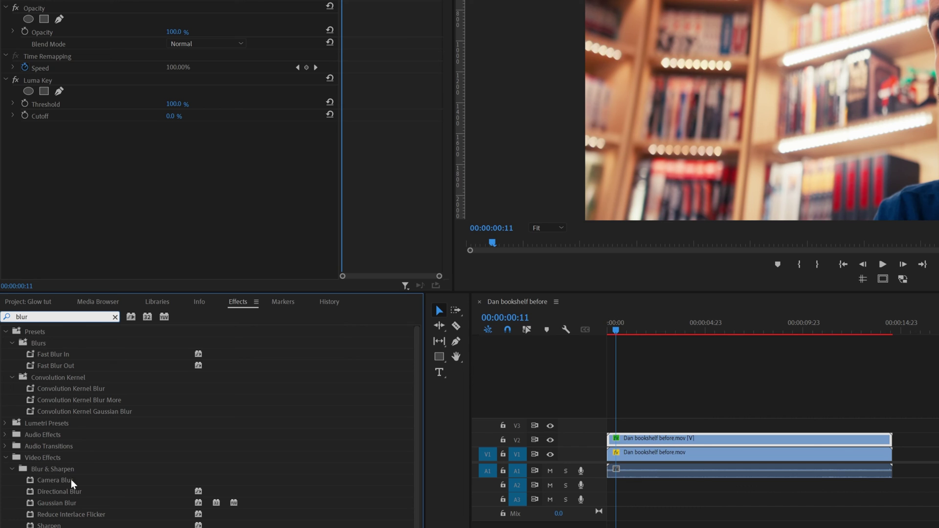
{"action": "left_click_drag", "start_coordinate": [76, 505], "coordinate": [634, 437]}
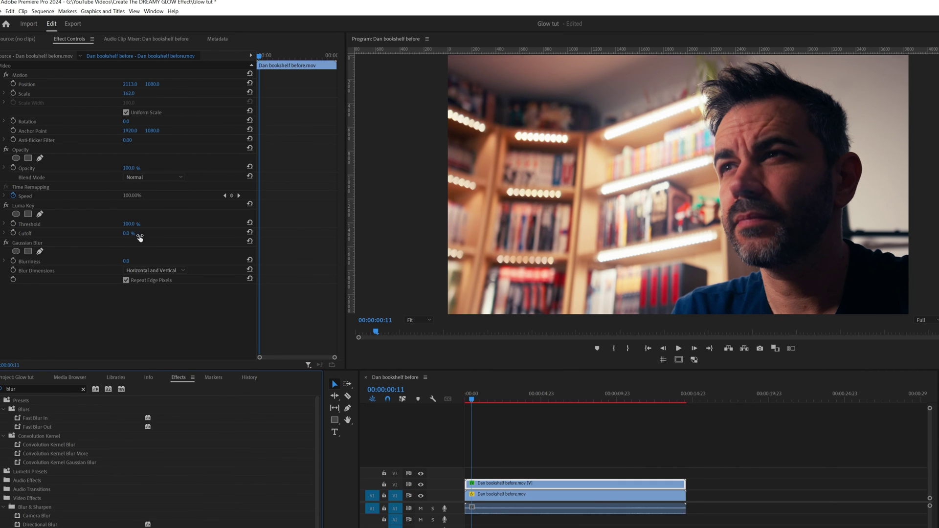
Step: Set the V2 clip's Luma Key threshold to 83% and cutoff to 81%, and its Gaussian Blur blurriness to 230
{"action": "left_click", "coordinate": [128, 225]}
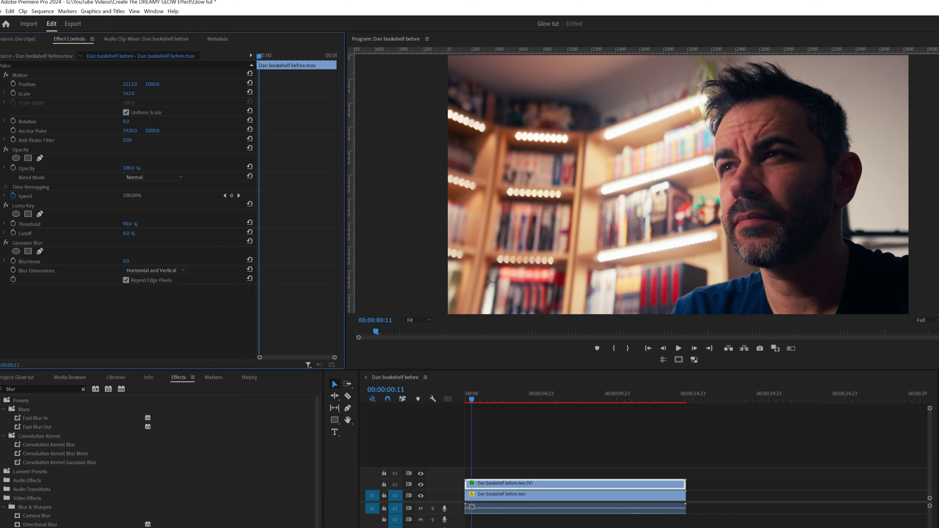
{"action": "left_click_drag", "start_coordinate": [127, 223], "coordinate": [139, 224]}
{"action": "left_click_drag", "start_coordinate": [126, 261], "coordinate": [224, 261]}
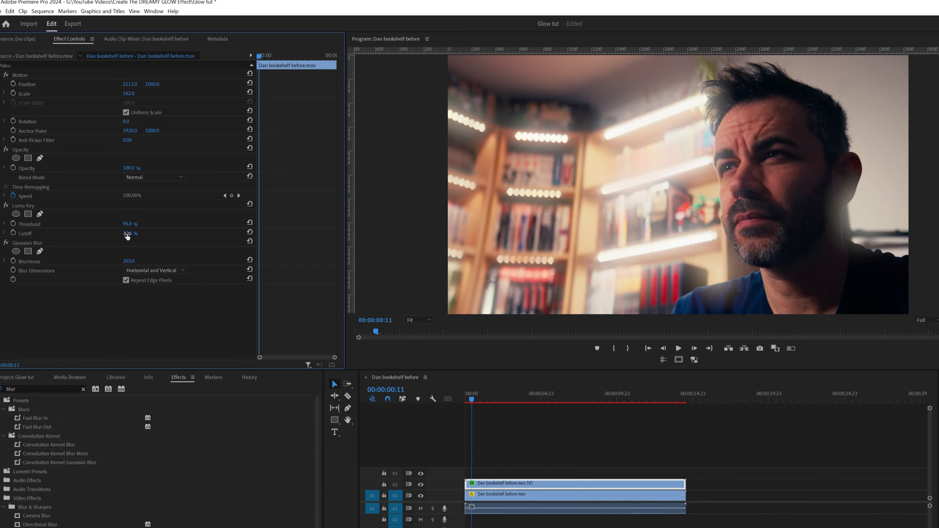
{"action": "left_click_drag", "start_coordinate": [127, 233], "coordinate": [122, 224]}
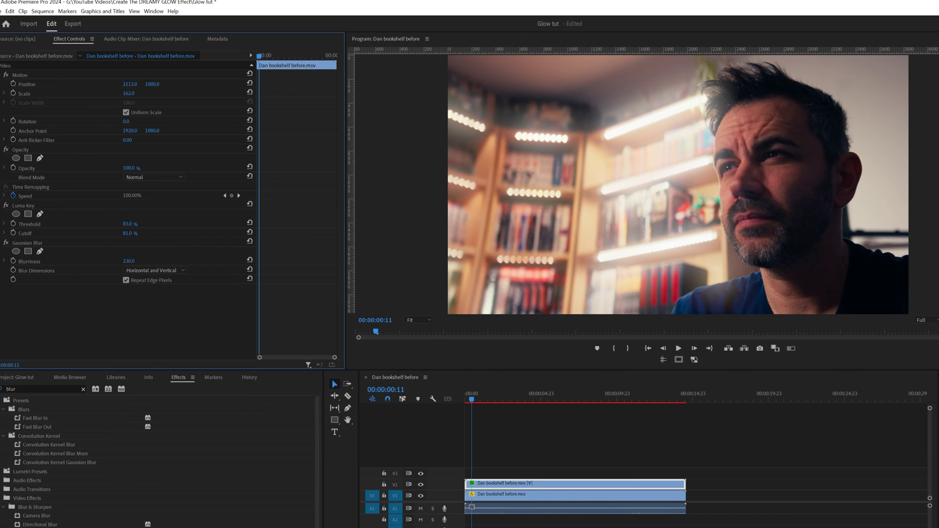
Step: Lower the V2 clip's opacity to about 23% and toggle the track's visibility to compare the glow
{"action": "left_click_drag", "start_coordinate": [130, 168], "coordinate": [99, 168]}
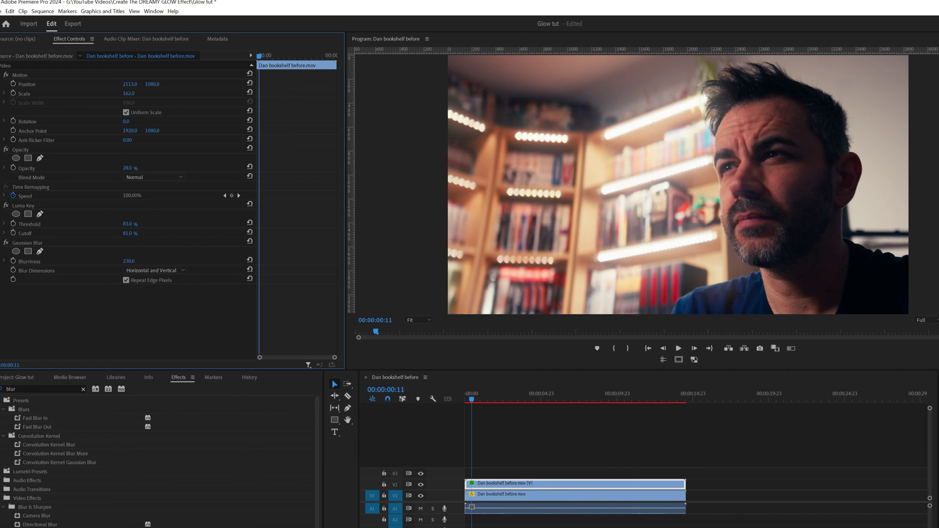
{"action": "left_click", "coordinate": [420, 484]}
{"action": "left_click", "coordinate": [420, 485]}
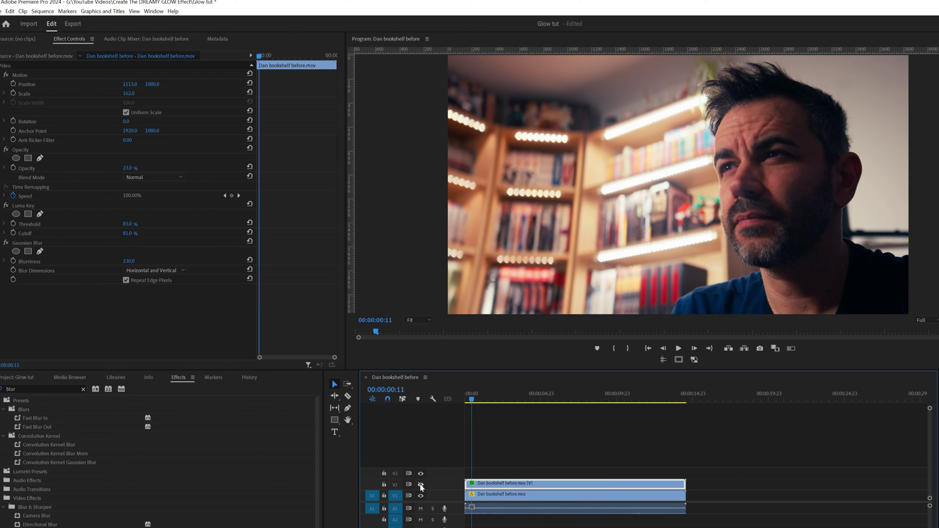